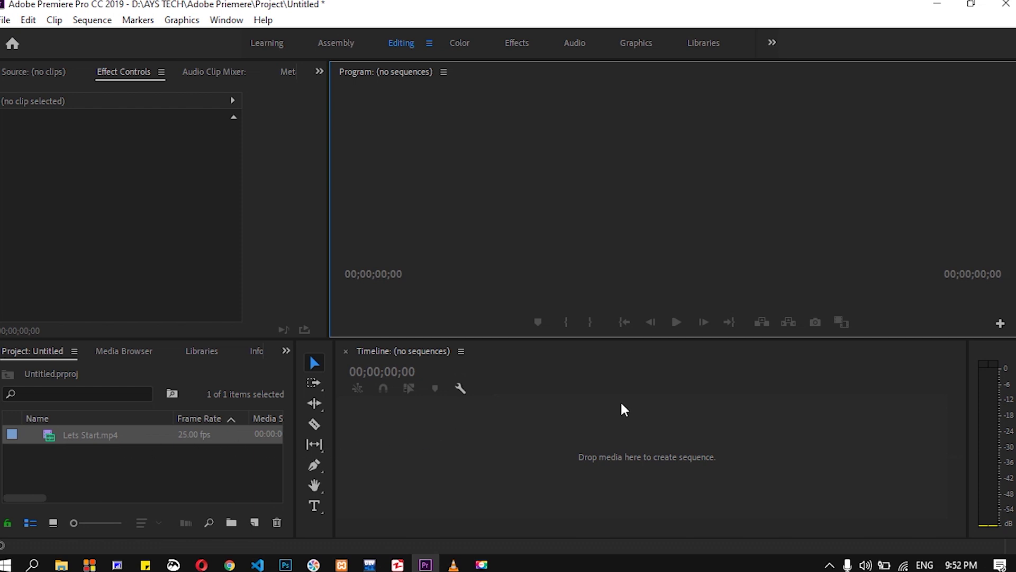
Drop Lets Start.mp4 onto the empty timeline to create the Lets Start sequence, then zoom in
left_click_drag(58, 443, 442, 447)
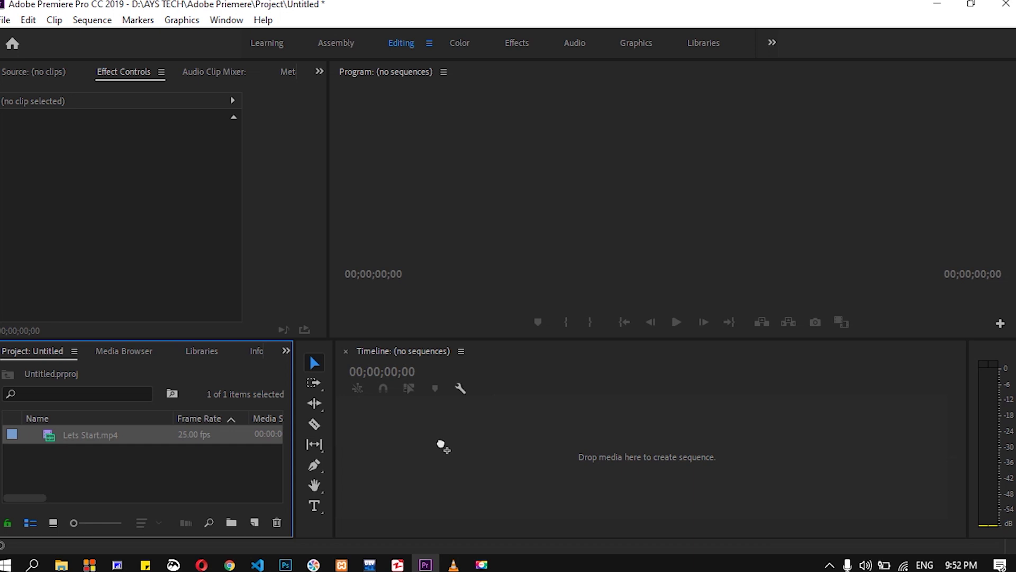
left_click_drag(441, 445, 441, 446)
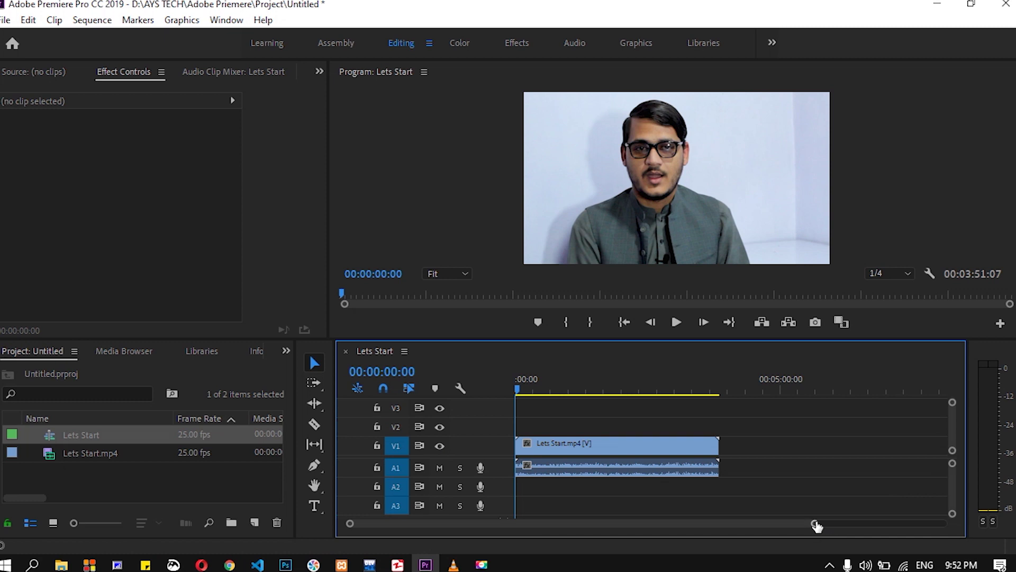
left_click_drag(816, 524, 680, 539)
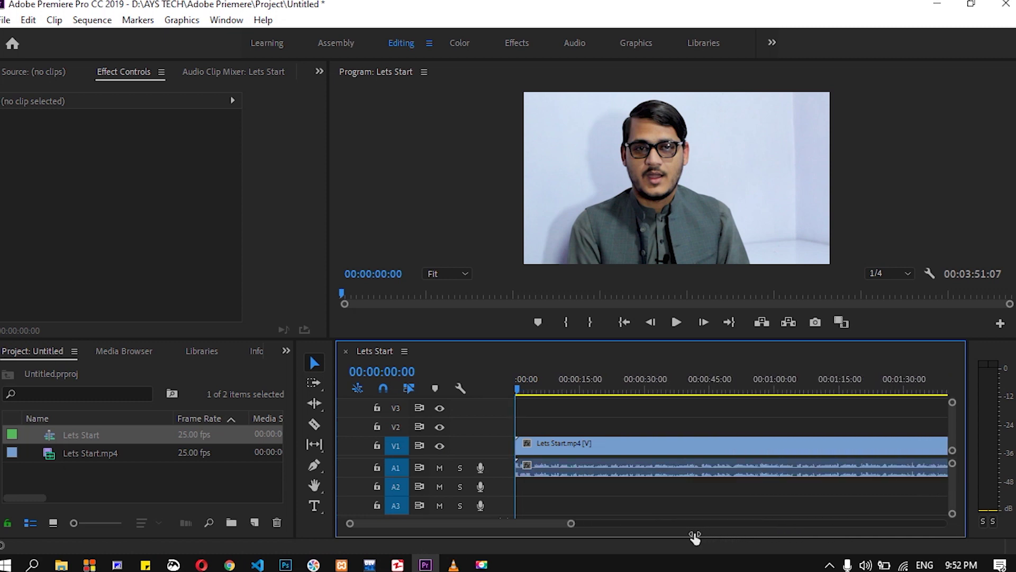
left_click_drag(680, 539, 671, 540)
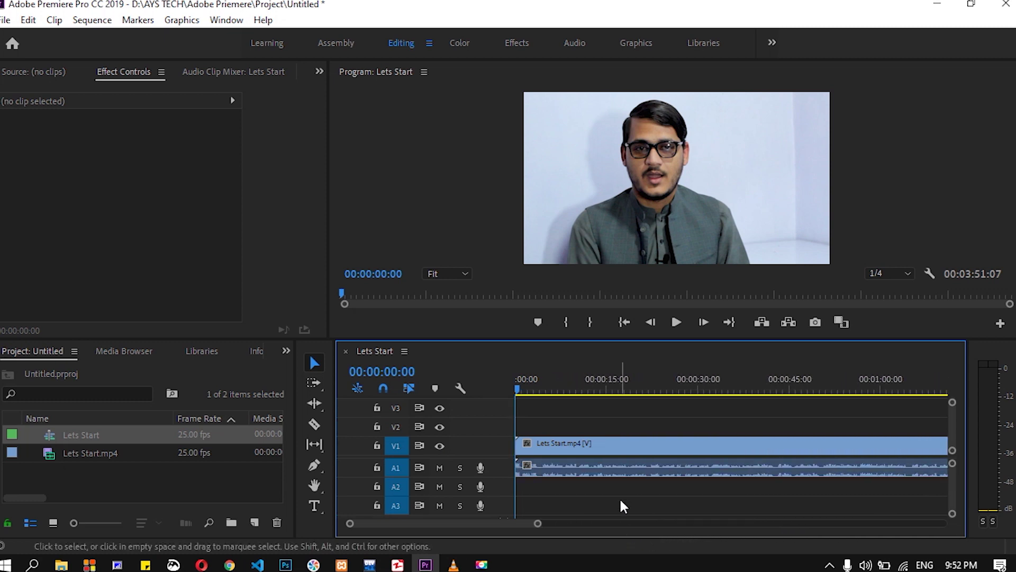
Open the Effects panel and expand the Audio Effects category
left_click(286, 352)
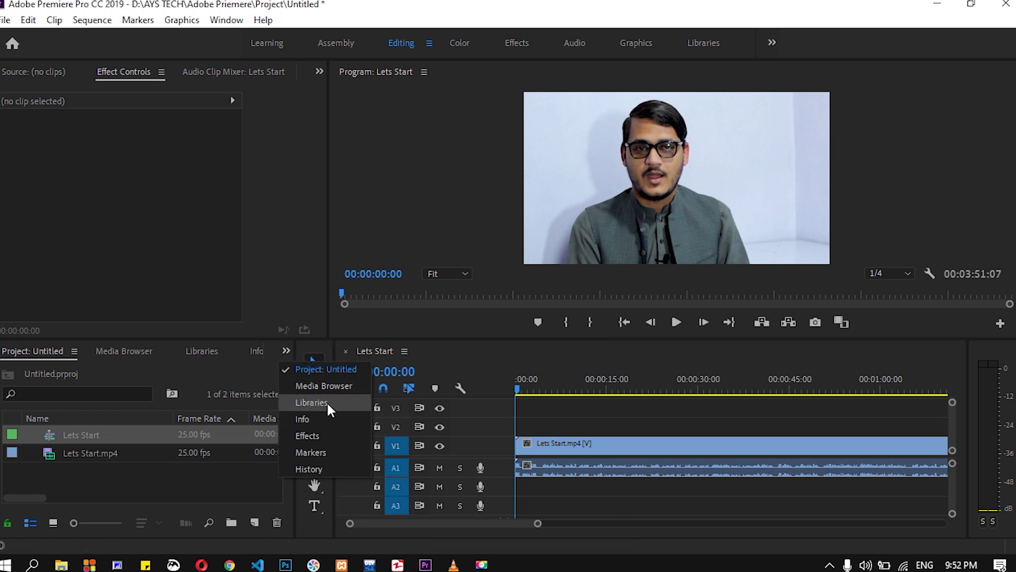
left_click(322, 437)
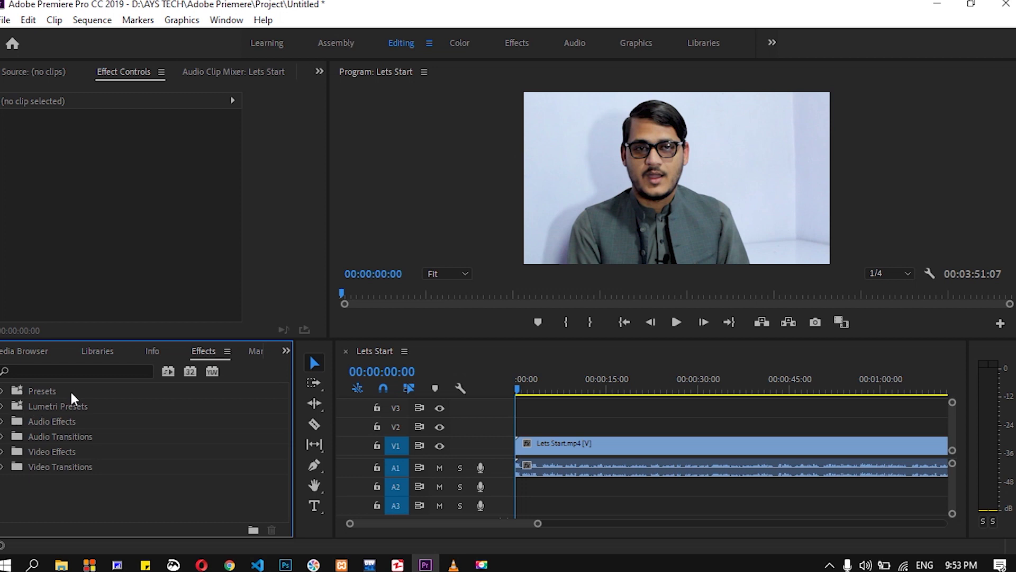
left_click(83, 373)
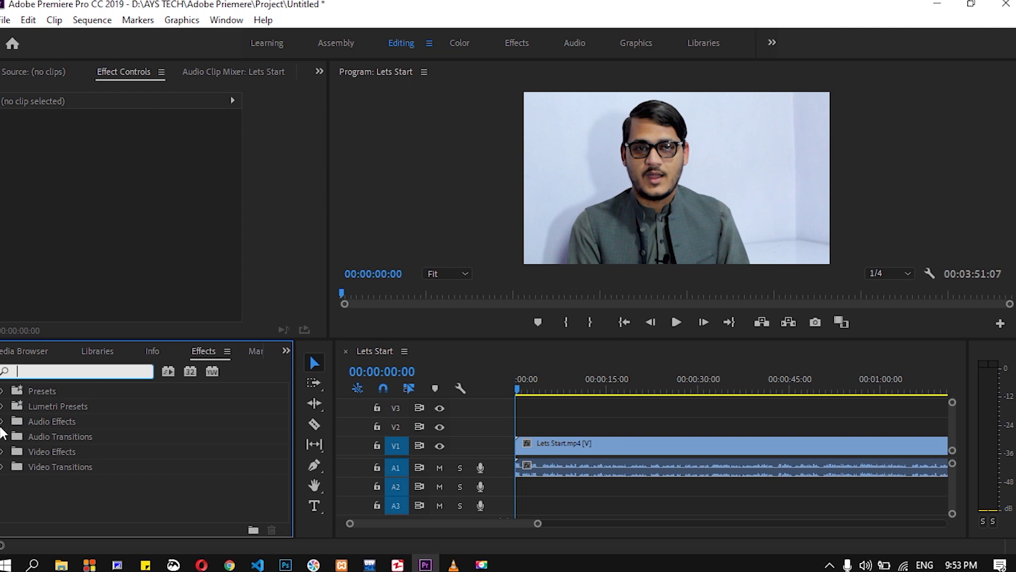
left_click(2, 421)
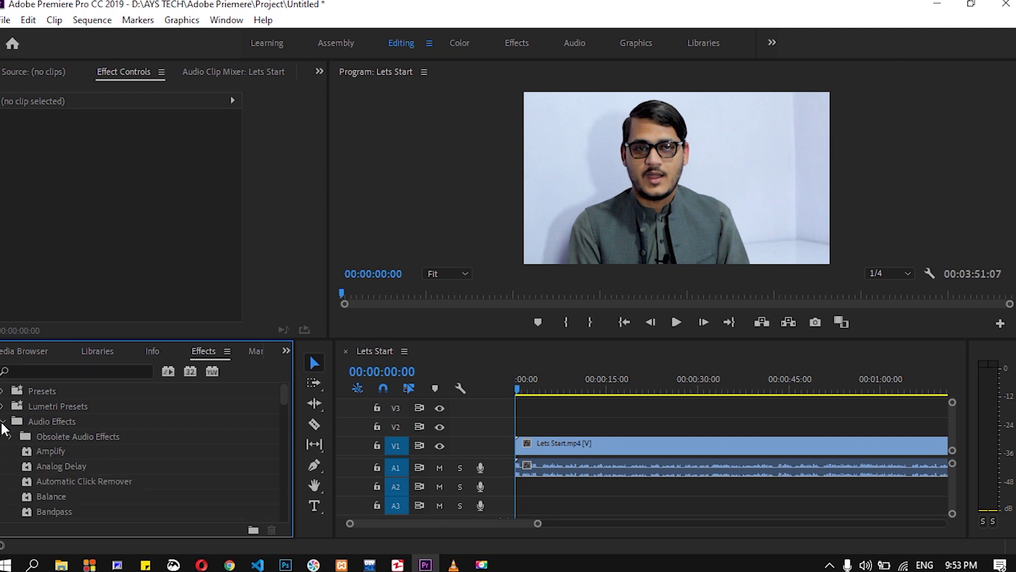
Scroll to the Mastering effect and drag it toward the A1 audio clip
left_click_drag(285, 394, 287, 468)
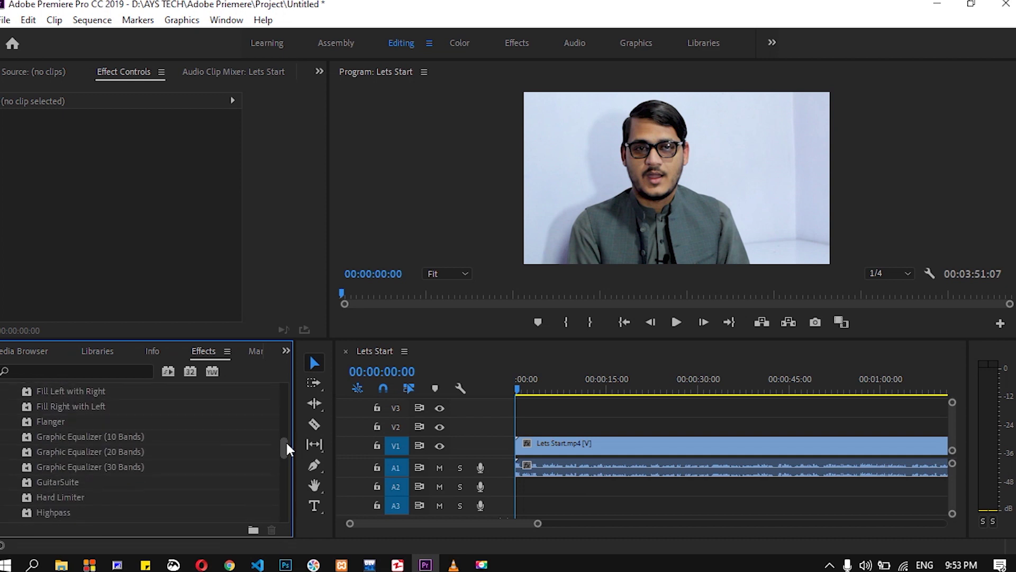
left_click_drag(287, 469, 289, 472)
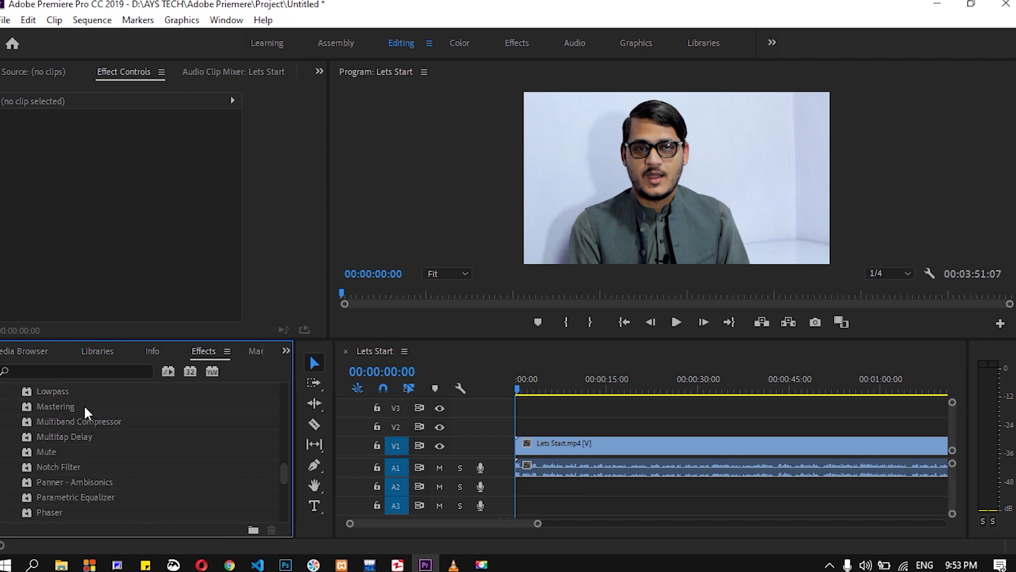
left_click(45, 412)
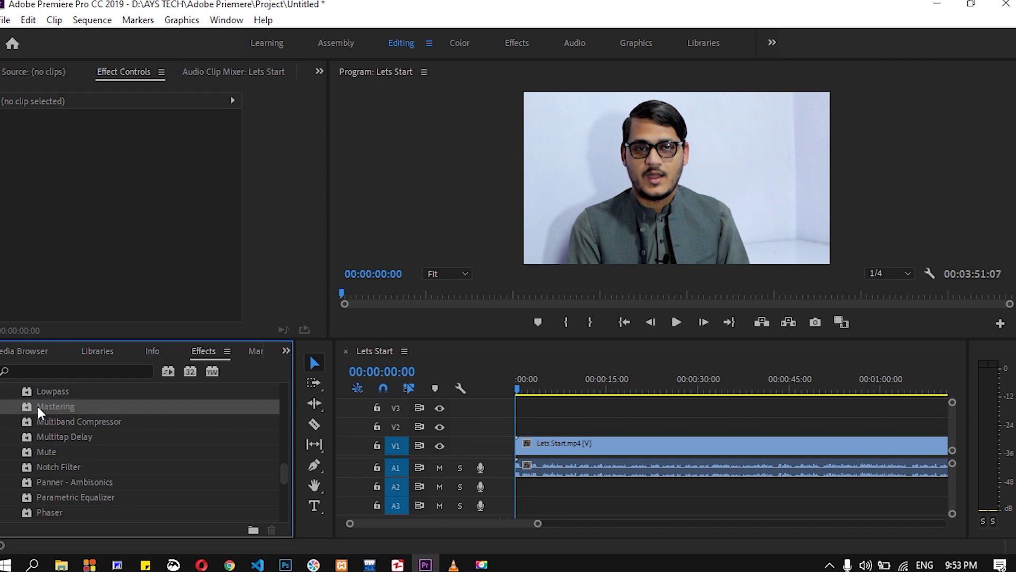
left_click_drag(39, 412, 561, 475)
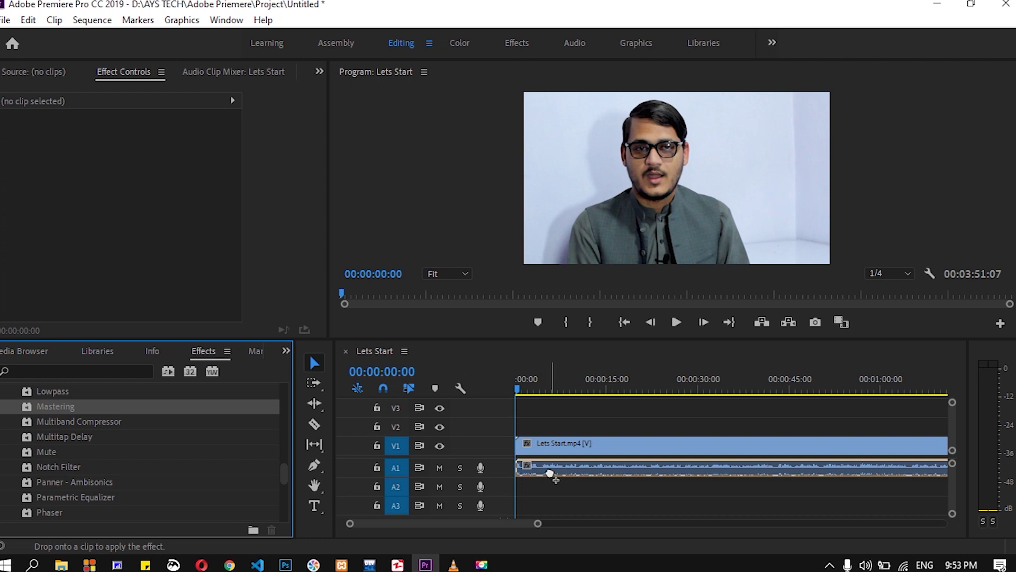
Drop Mastering onto the A1 audio and show it under Audio Effects in Effect Controls
left_click_drag(560, 474, 551, 475)
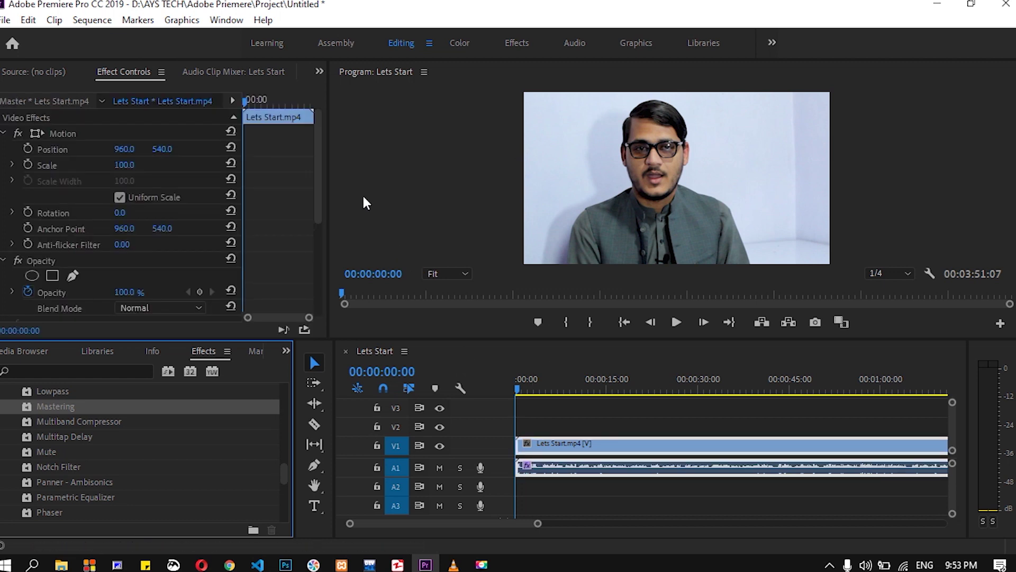
left_click_drag(316, 169, 316, 288)
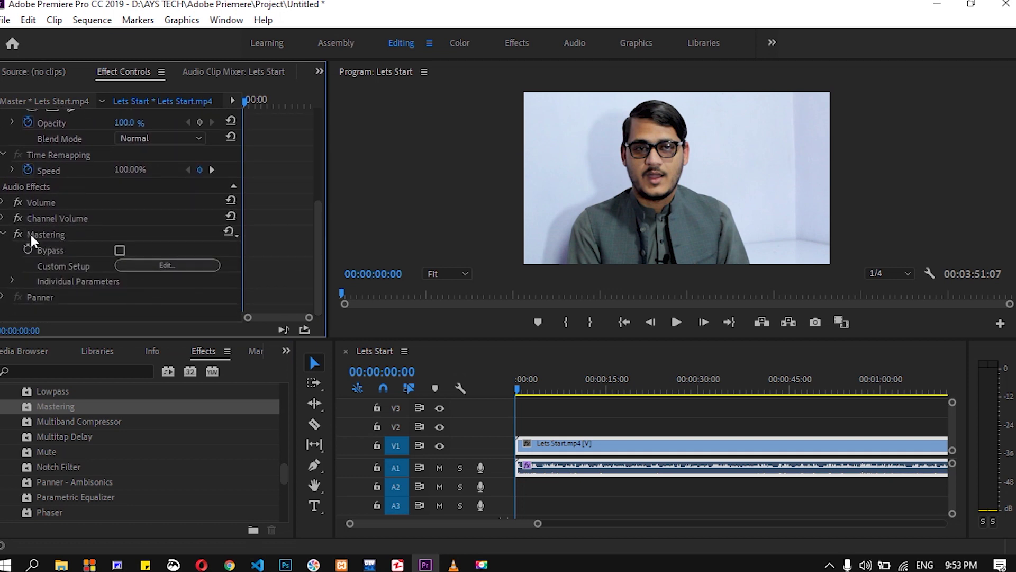
Open the Mastering editor, move it up and left, and start playback
left_click(163, 265)
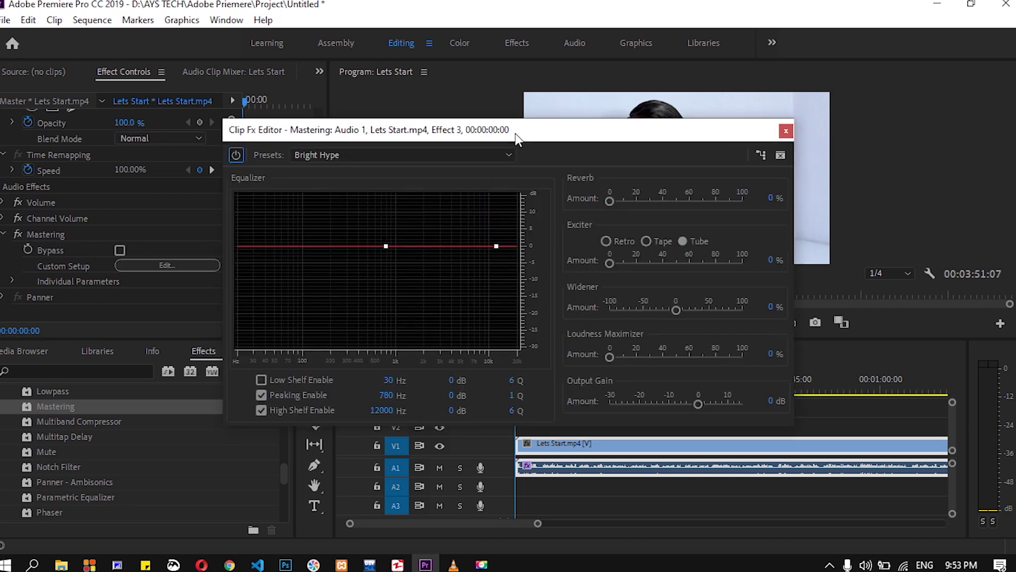
left_click_drag(516, 138, 400, 114)
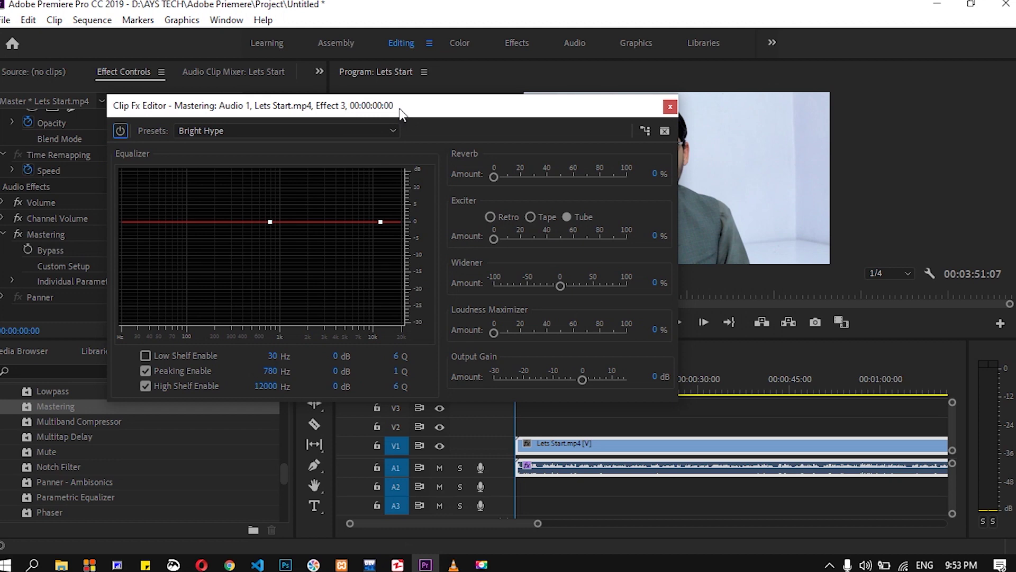
left_click_drag(400, 114, 381, 83)
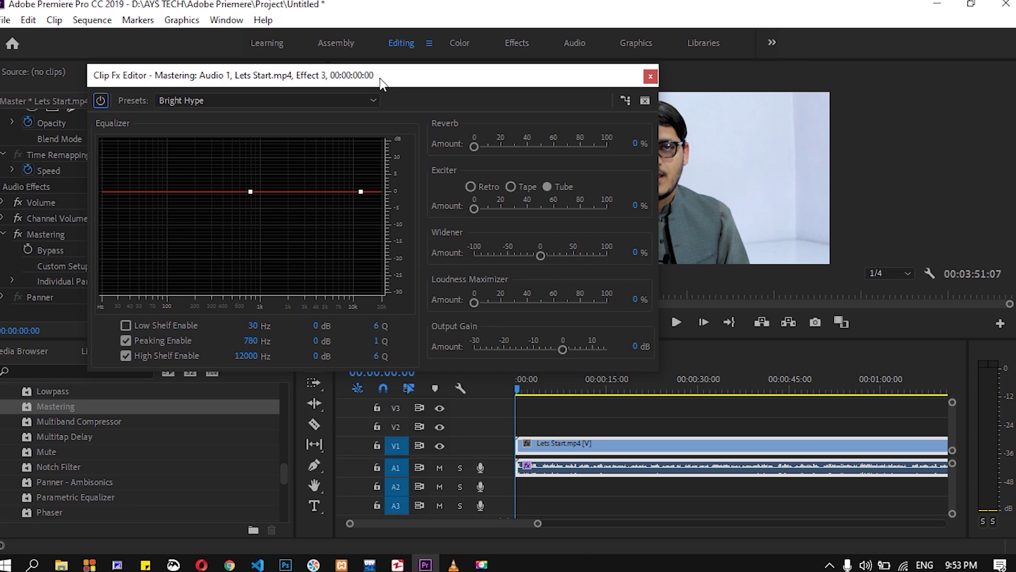
key("space")
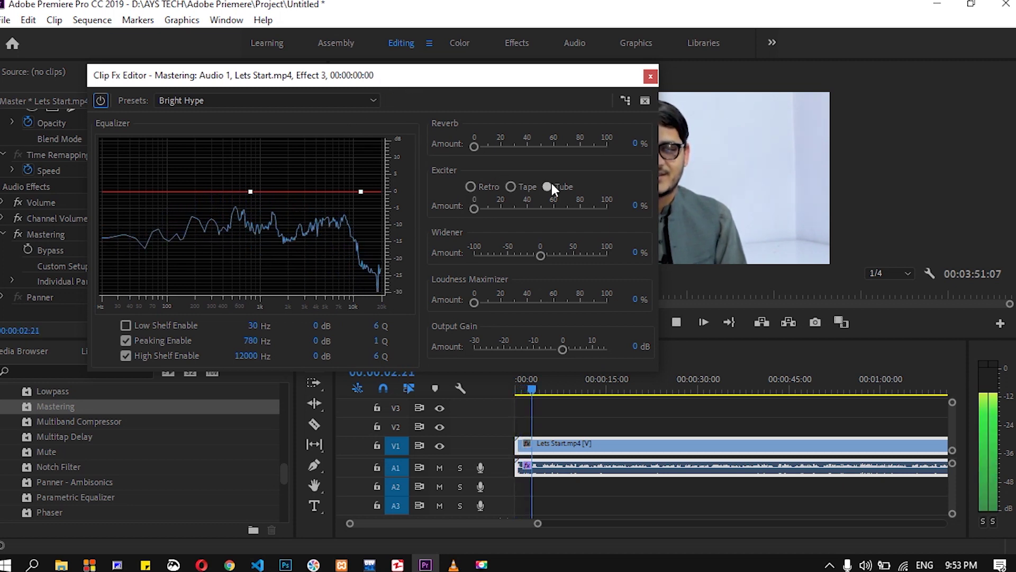
Raise the Mastering Loudness Maximizer amount to 60% while previewing the clip
key("space")
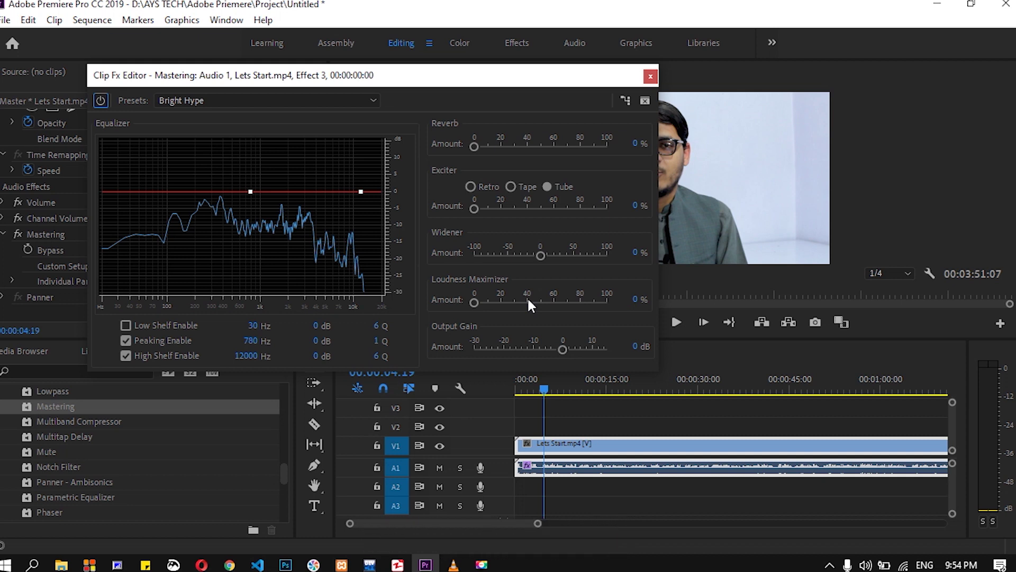
key("space")
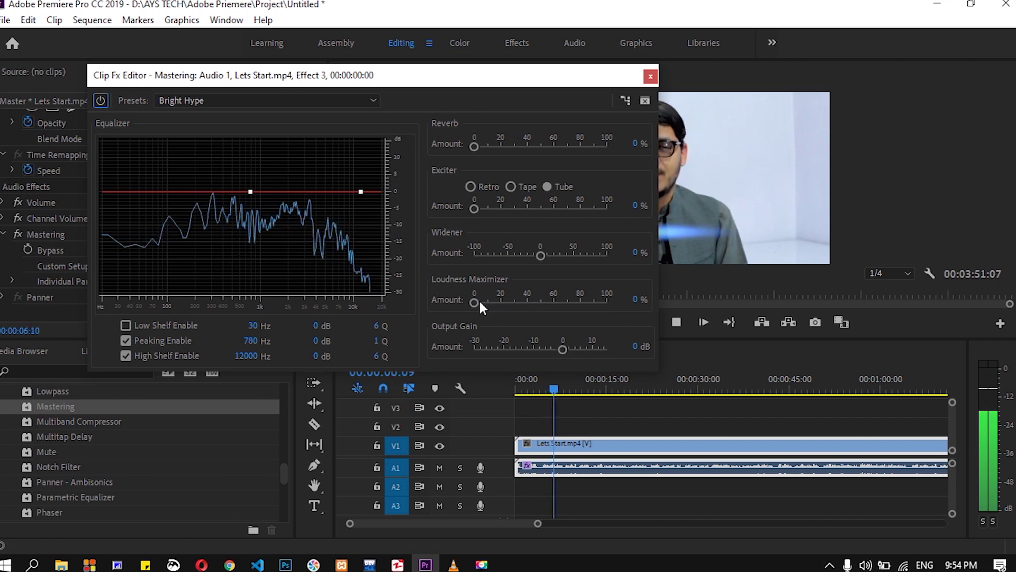
mouse_move(474, 302)
left_mouse_down()
mouse_move(588, 300)
mouse_move(552, 303)
left_mouse_up()
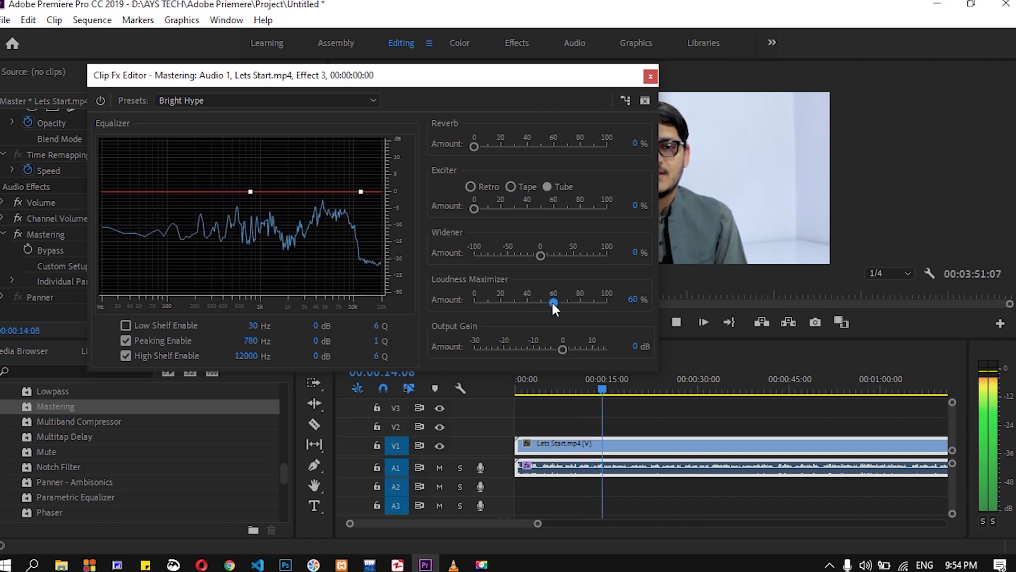
key("space")
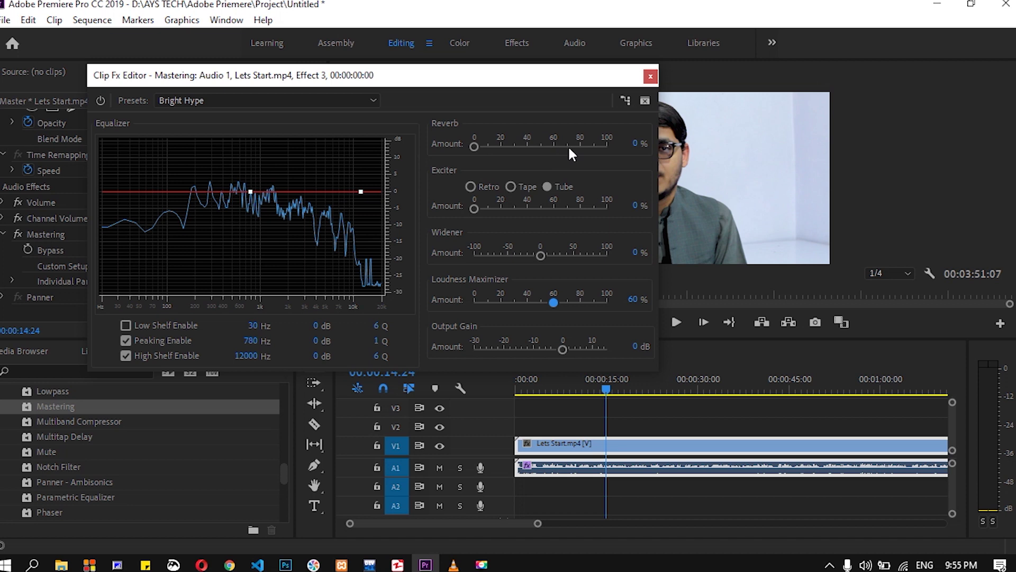
key("space")
Adjust the Mastering Reverb amount to settle at a light 20%, then stop playback
left_click_drag(474, 146, 569, 145)
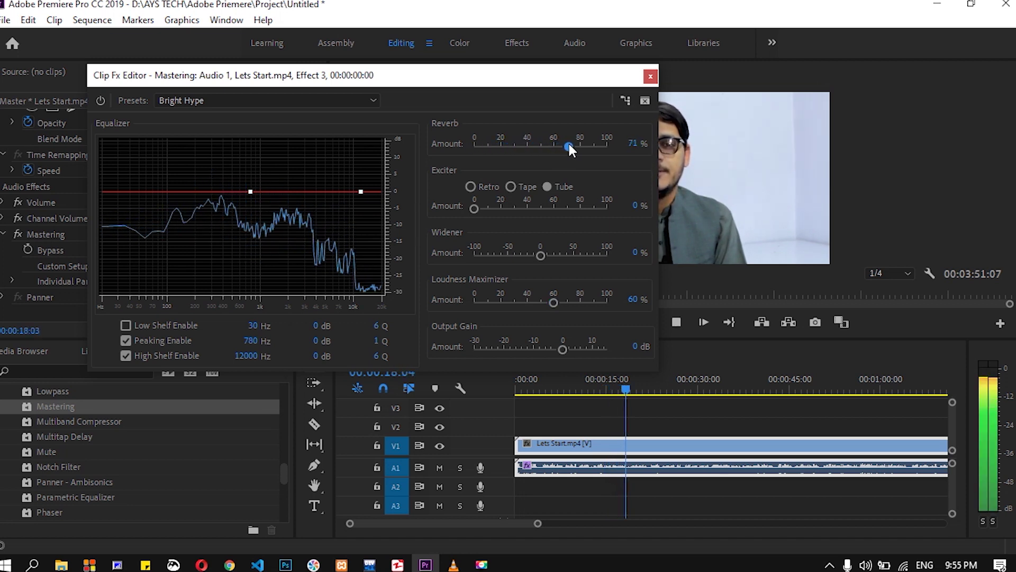
left_click_drag(570, 146, 591, 146)
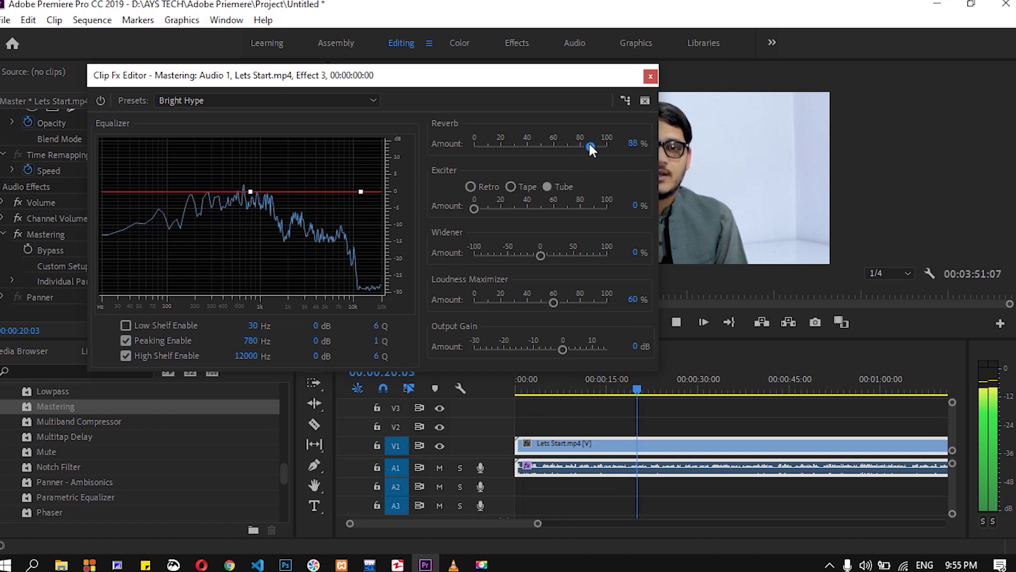
left_click_drag(592, 146, 571, 148)
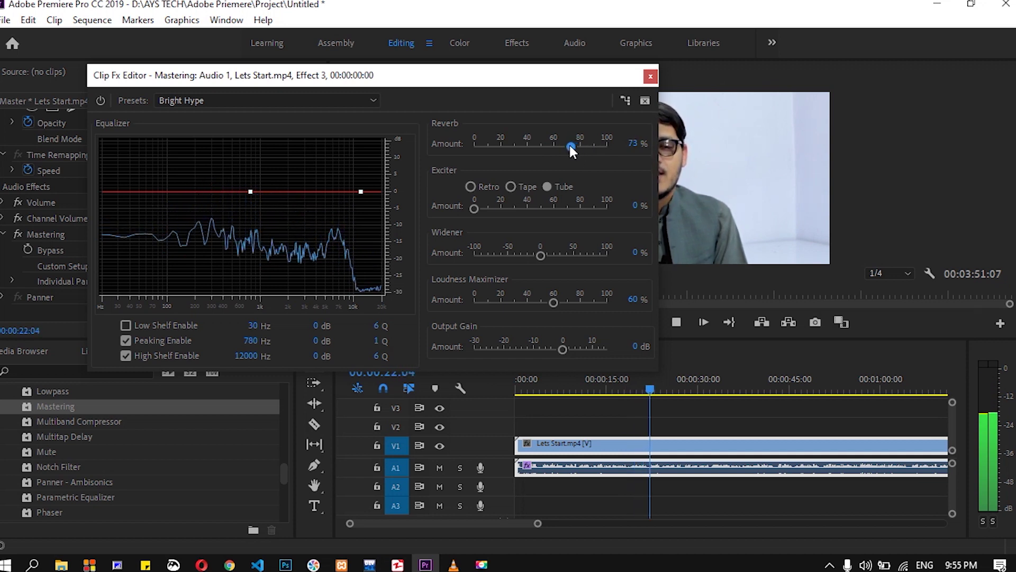
left_click_drag(570, 146, 500, 150)
key("space")
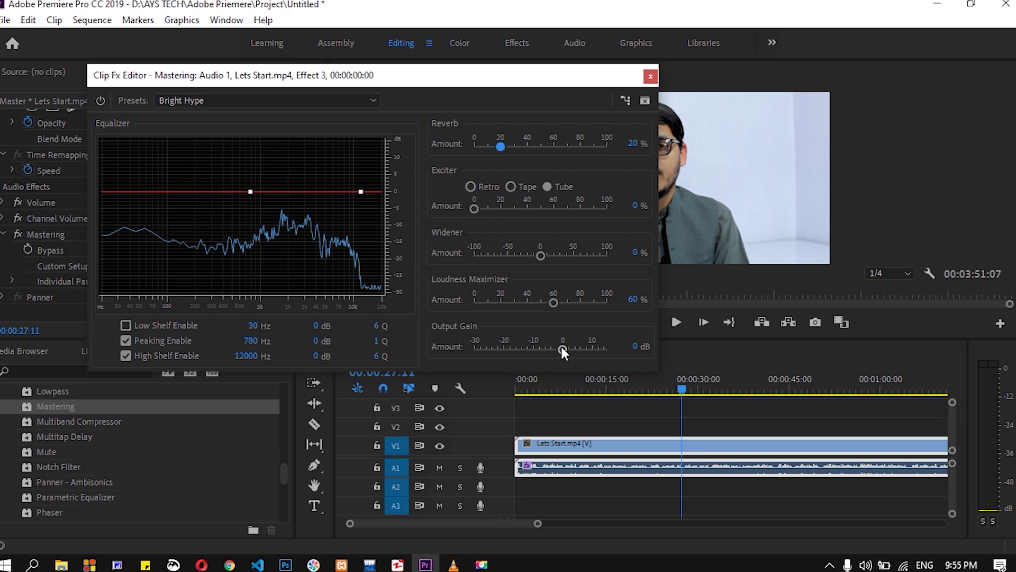
left_click_drag(562, 349, 564, 342)
left_click(627, 346)
type("0")
key("Return")
mouse_move(248, 199)
key("space")
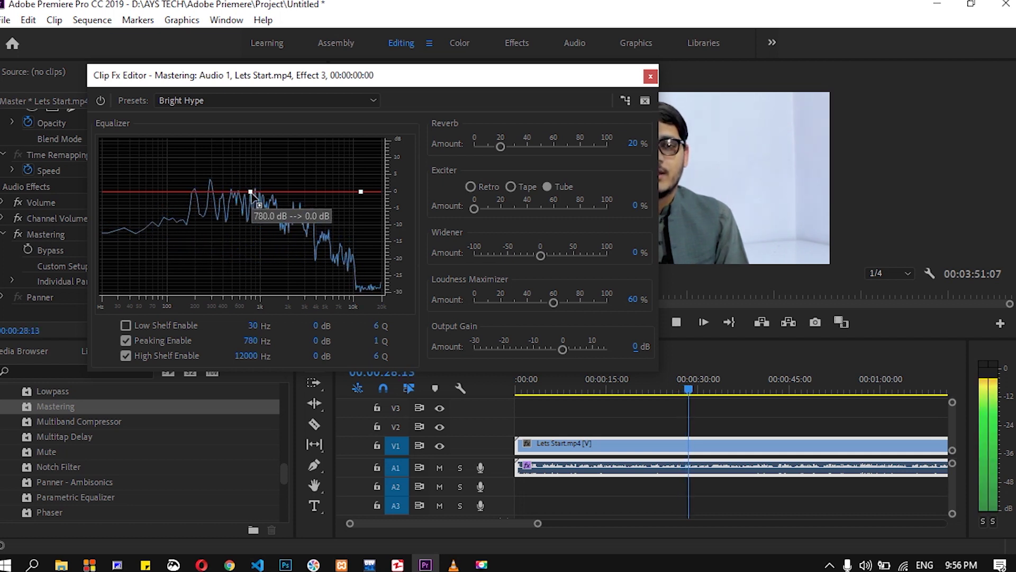
Boost the EQ Peaking band to 15 dB at 107 Hz and High Shelf to 9.8 dB at 3590 Hz
left_click_drag(252, 193, 254, 147)
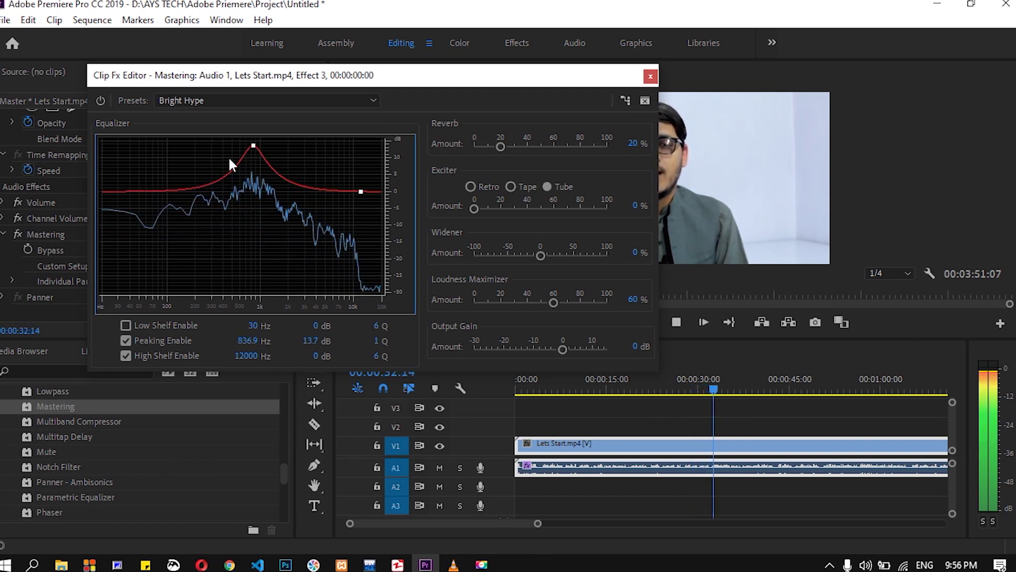
mouse_move(253, 146)
left_mouse_down()
mouse_move(153, 149)
mouse_move(169, 141)
left_mouse_up()
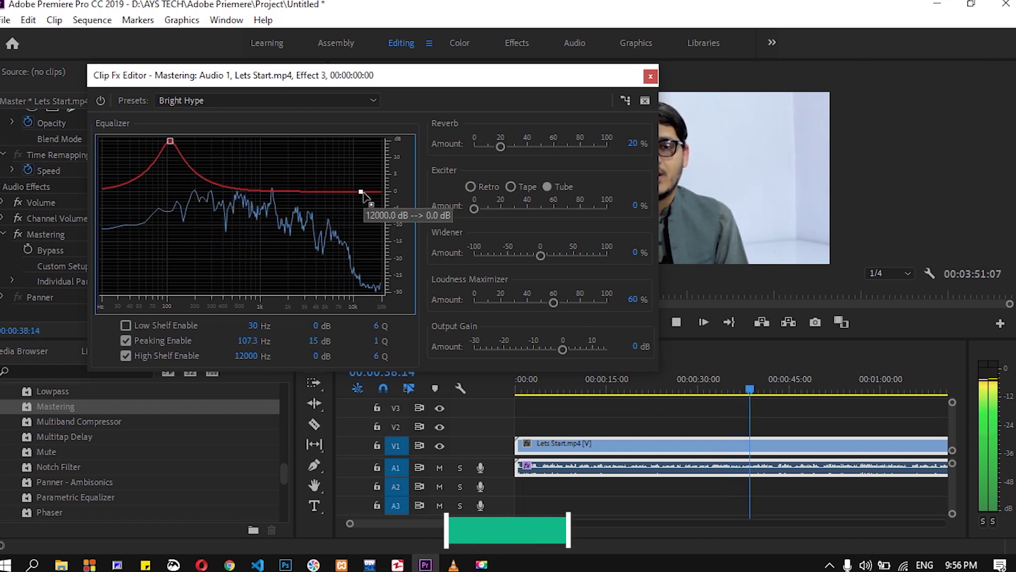
mouse_move(361, 192)
left_mouse_down()
mouse_move(343, 163)
mouse_move(312, 158)
left_mouse_up()
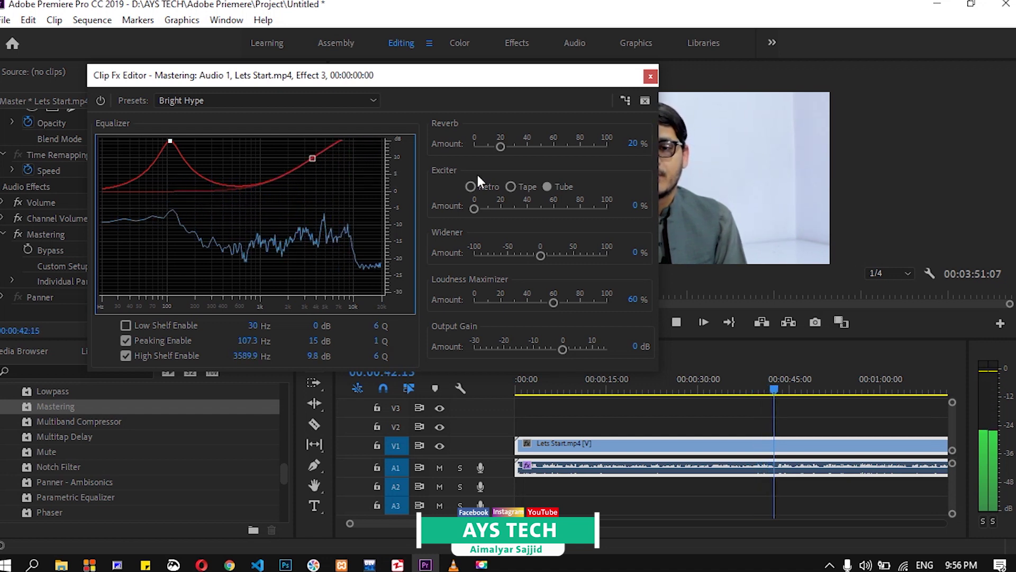
Stop playback, leaving Reverb at 20%, Loudness Maximizer at 60% and Output Gain at 0 dB
key("space")
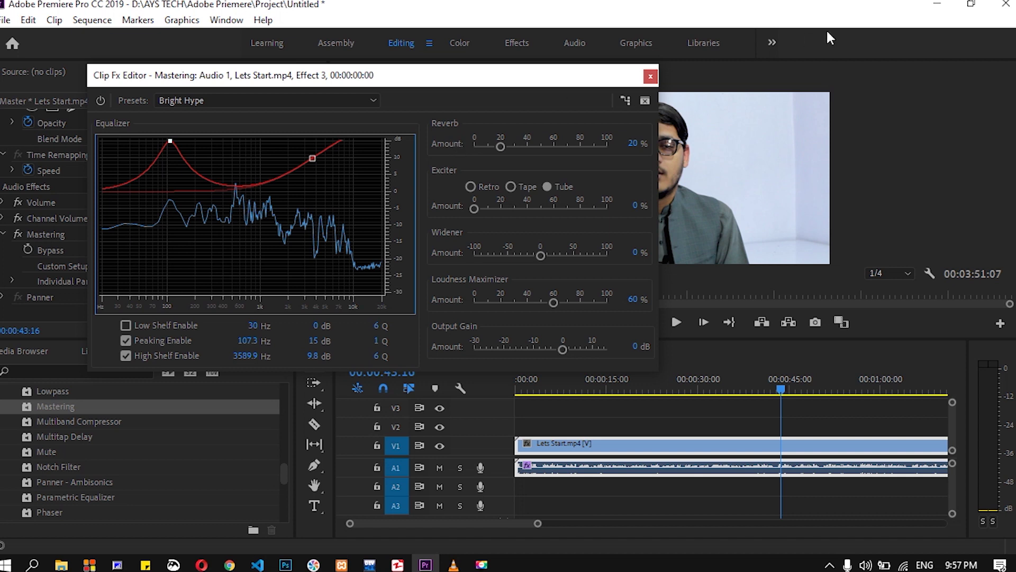
Close the Mastering Clip Fx Editor window
left_click(651, 77)
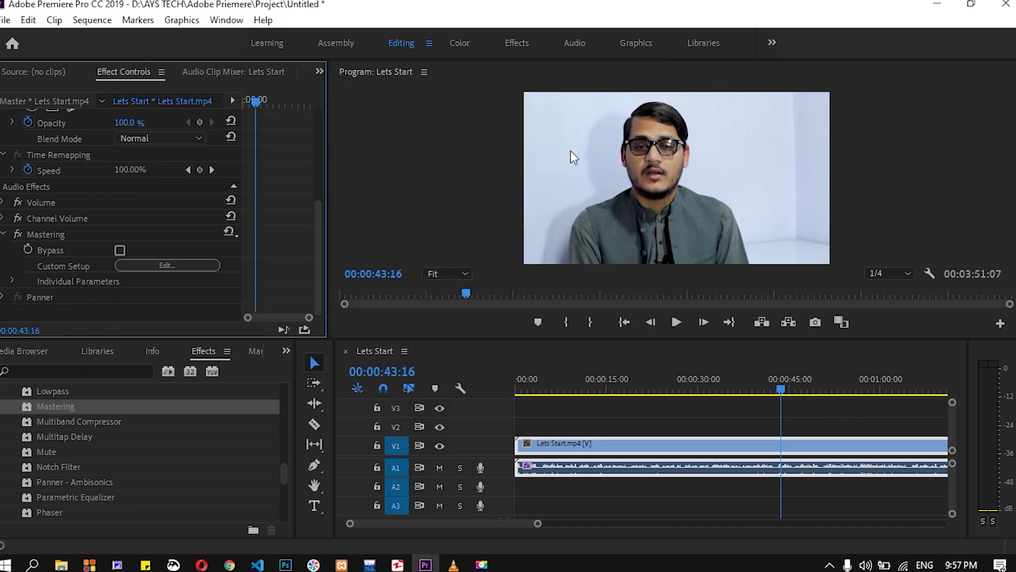